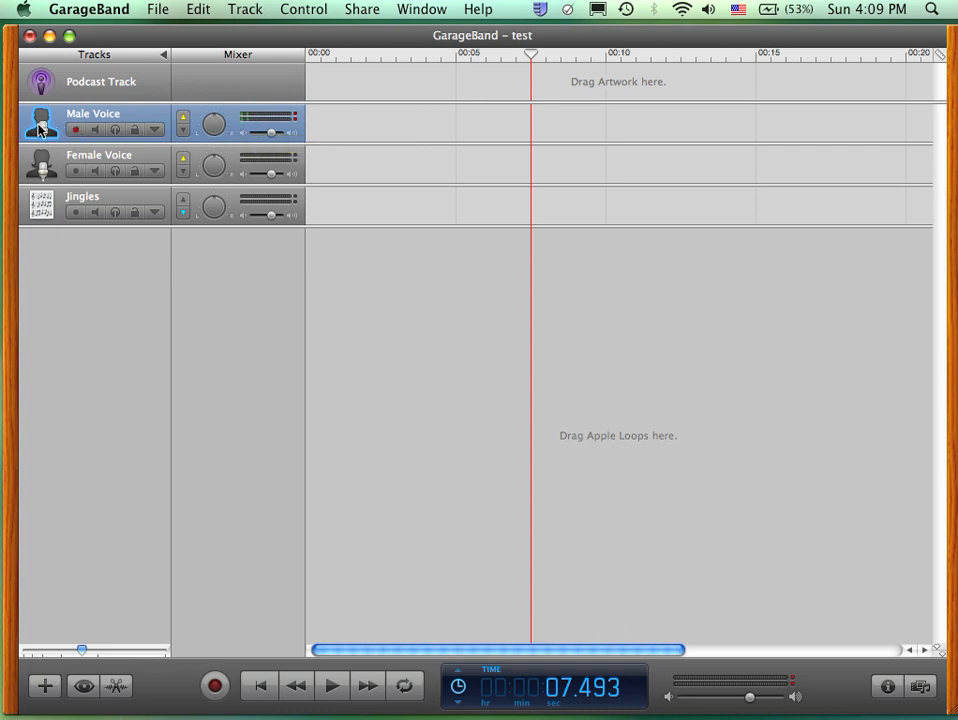
Step: Record a voice clip on the Male Voice track from about 7.5 to 19.5 seconds, and stop playback
left_click(216, 687)
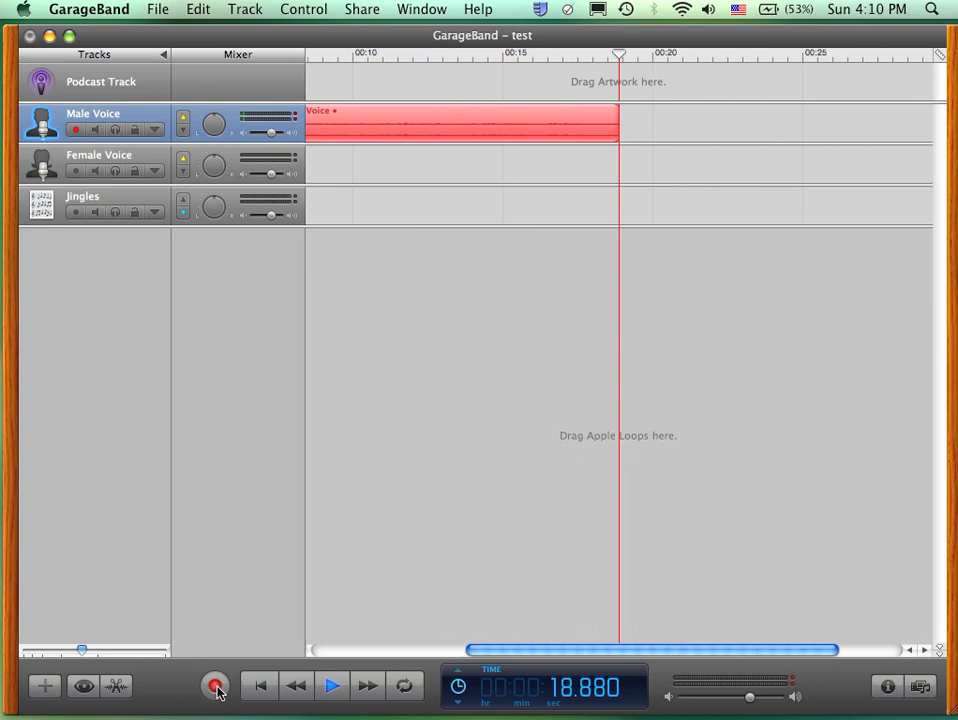
left_click(216, 687)
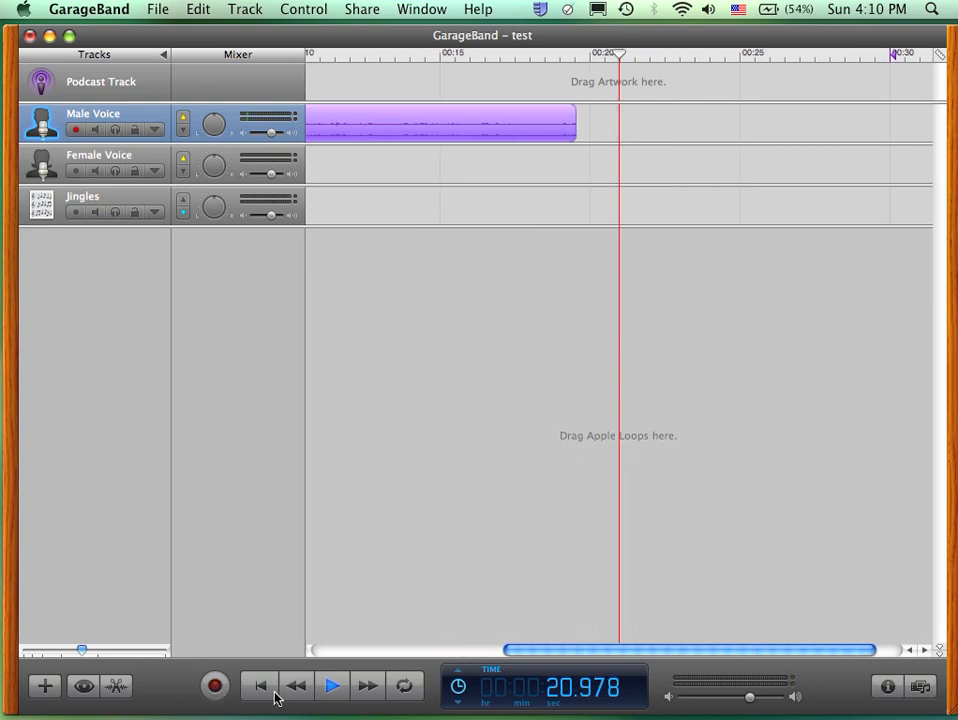
left_click(332, 689)
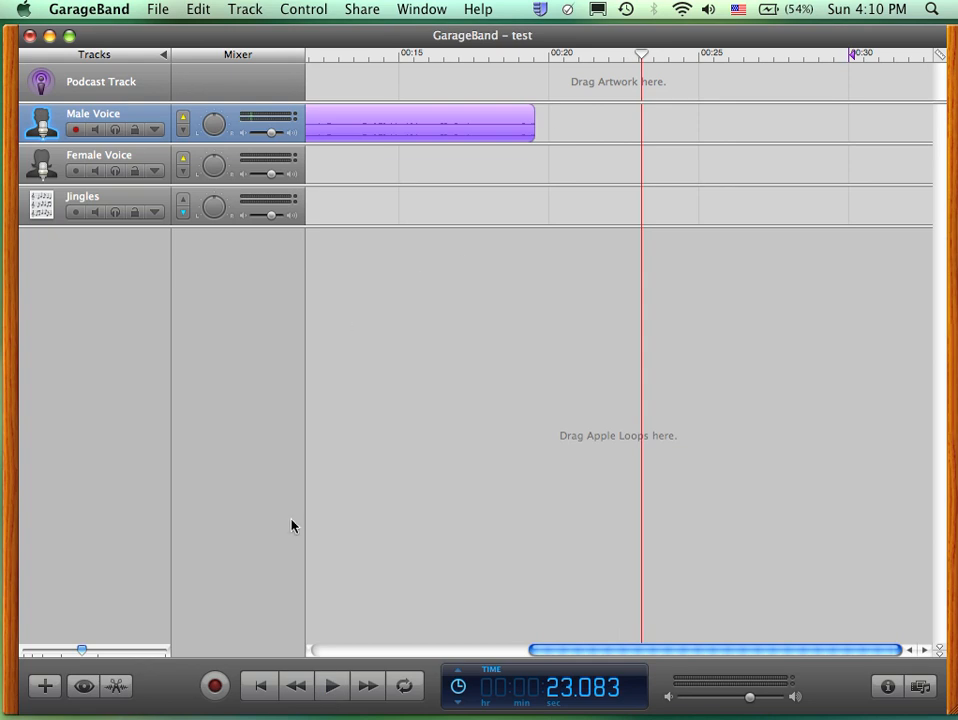
Step: Play back the opening of the recorded Male Voice clip from about 7.5 seconds
left_click(262, 690)
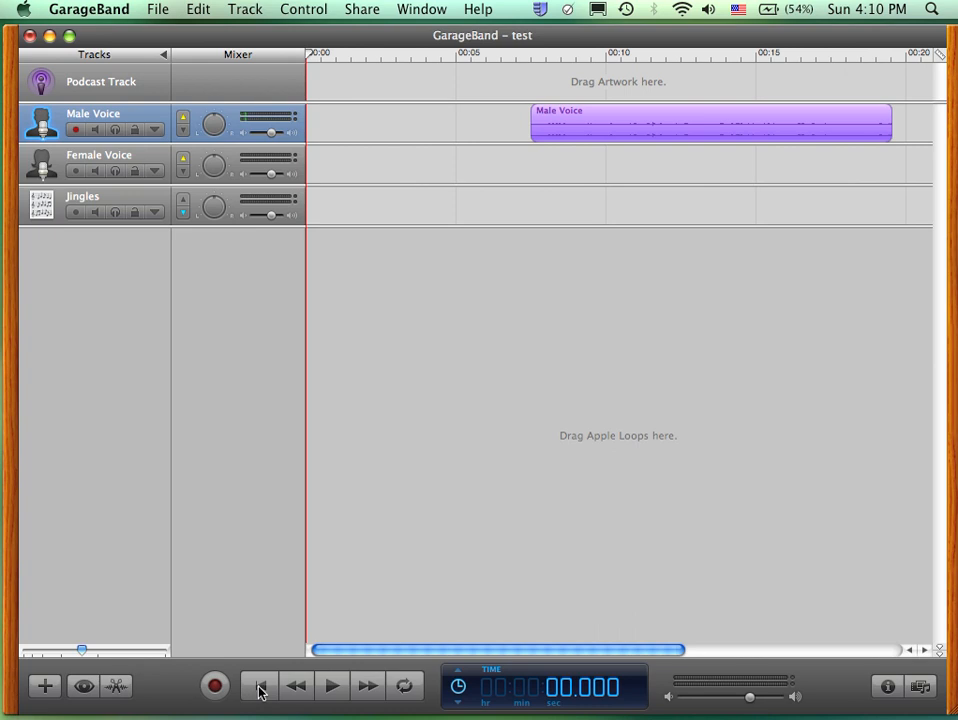
left_click_drag(571, 56, 530, 111)
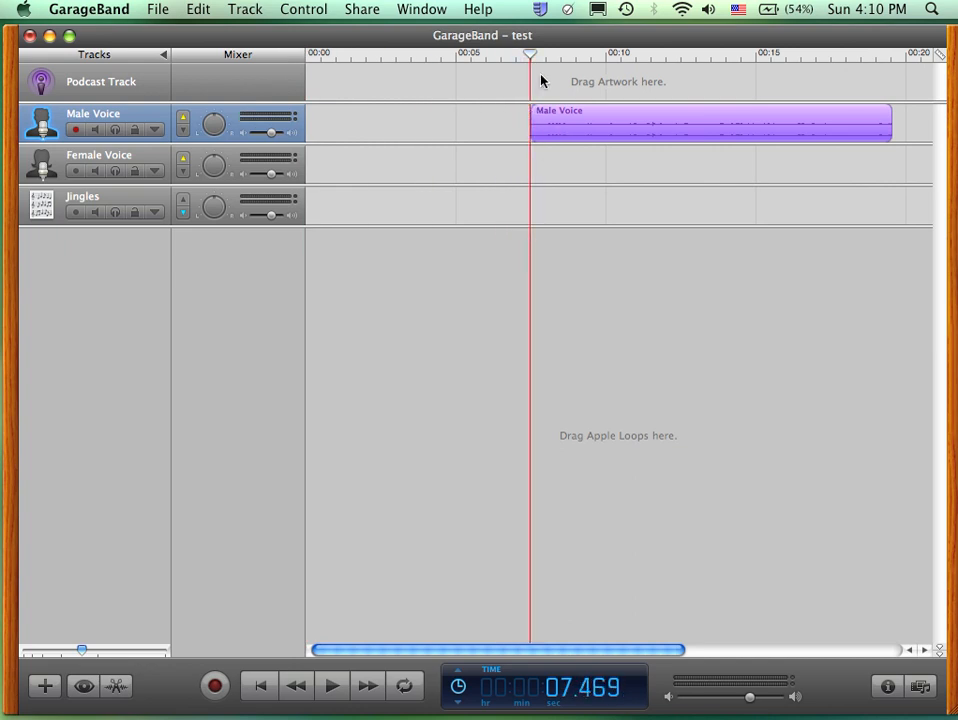
left_click(334, 686)
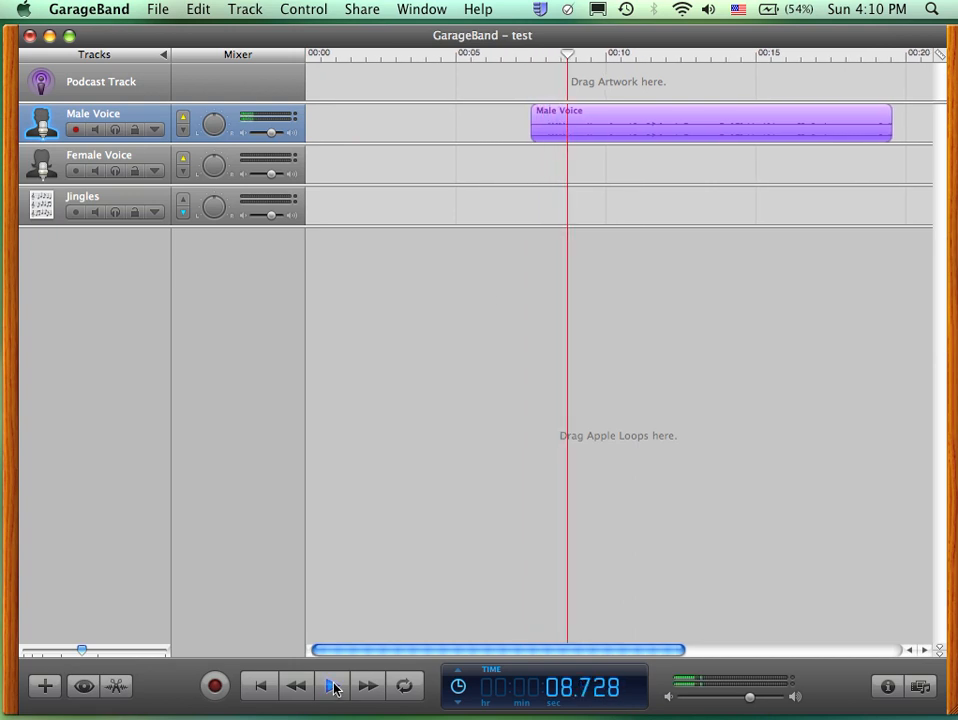
left_click(334, 686)
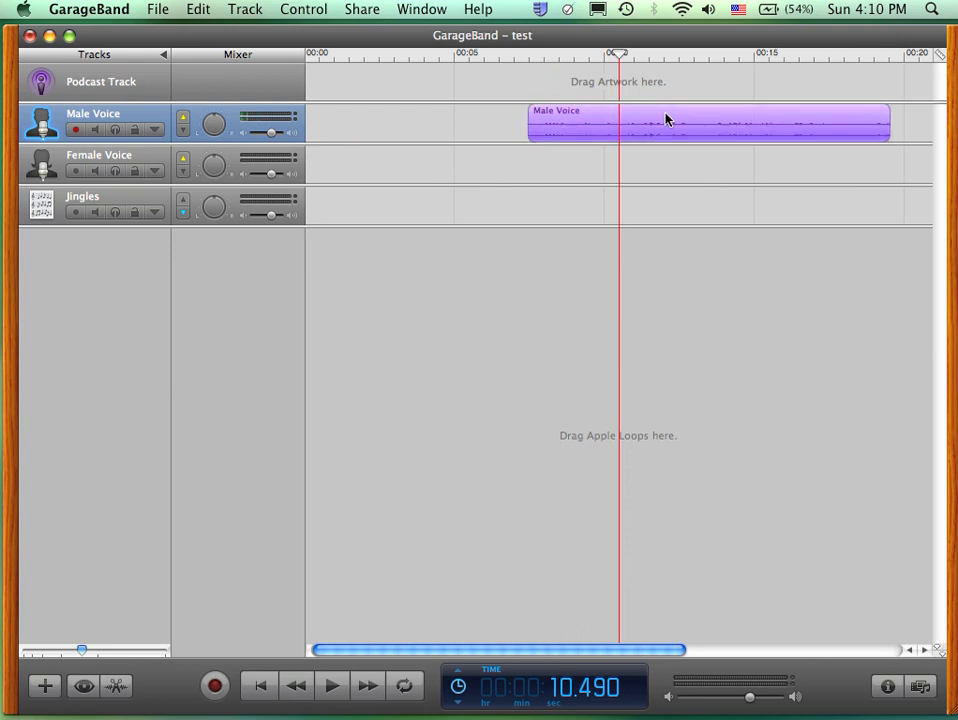
Step: Move the Male Voice region to the start of the timeline and show its waveform in the track editor
left_click_drag(666, 119, 442, 123)
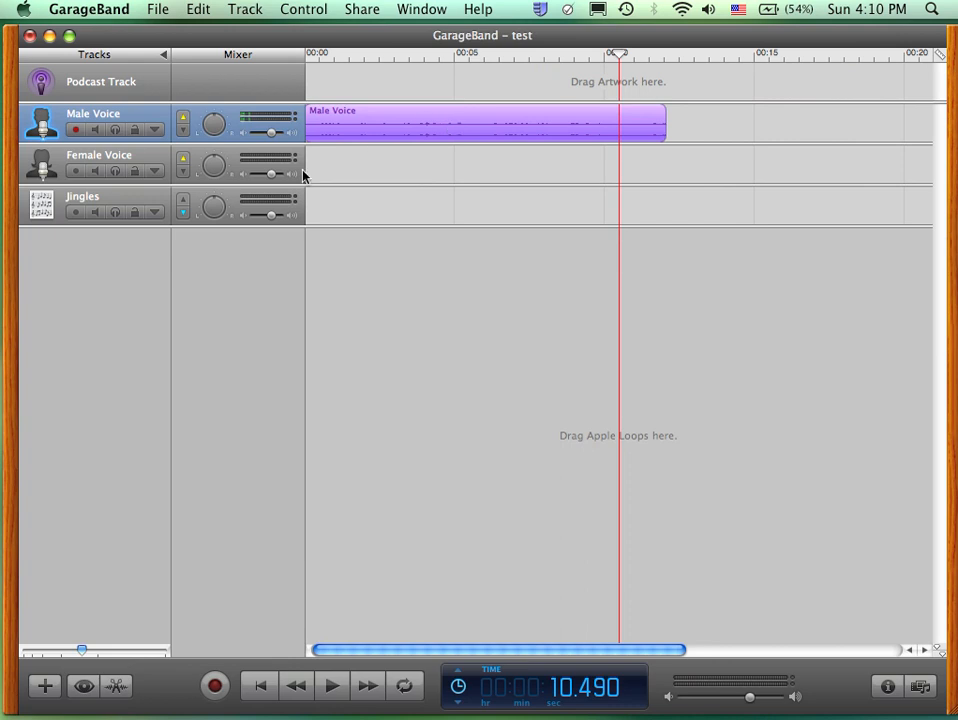
left_click(118, 690)
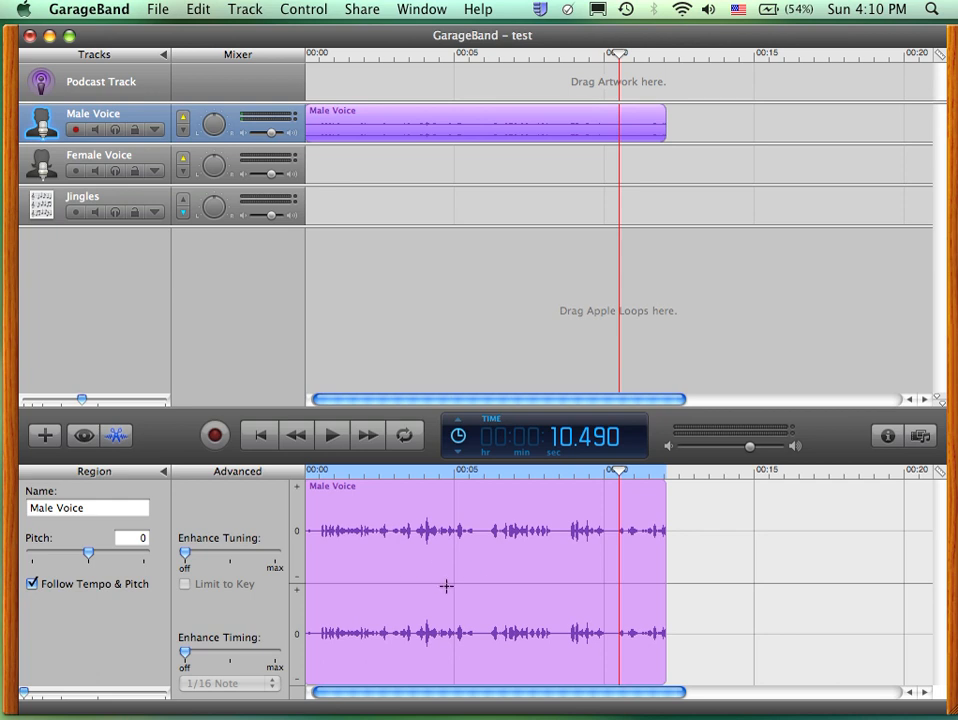
Step: Reposition the Male Voice region near the 3-second mark and trim it to span from about 3.1 to 12.8 seconds
left_click_drag(619, 473, 396, 492)
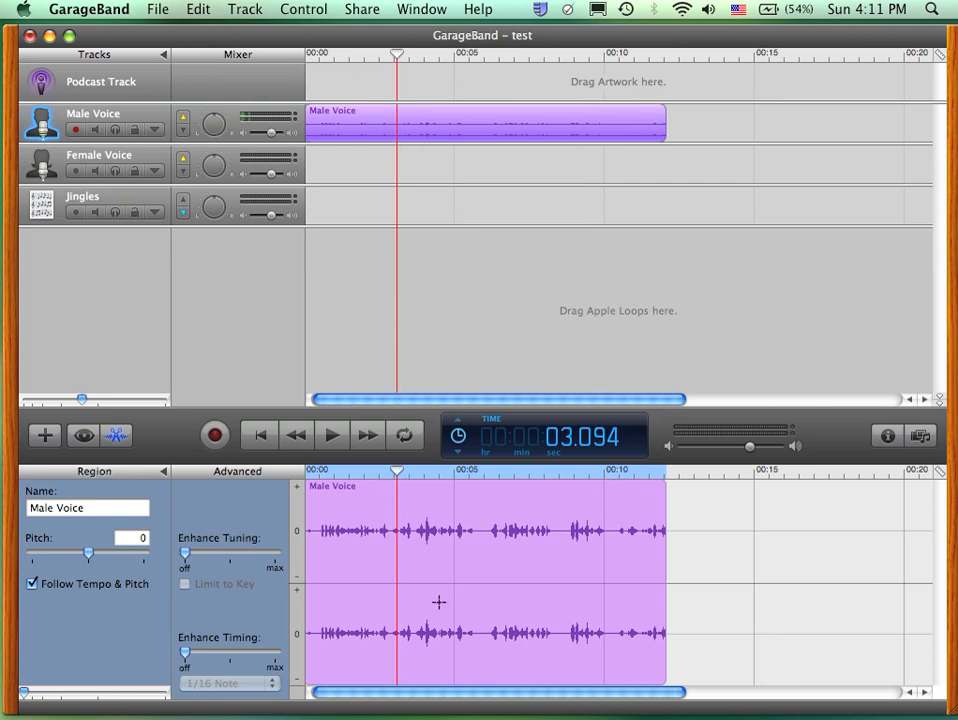
left_click_drag(443, 115, 509, 124)
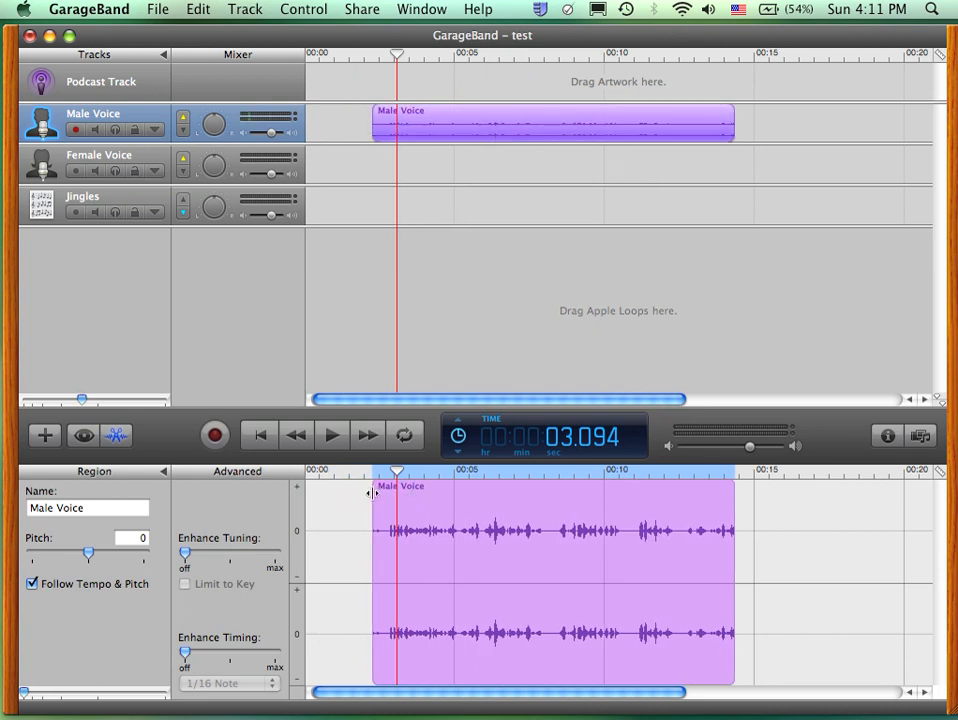
mouse_move(371, 493)
left_mouse_down()
mouse_move(416, 506)
mouse_move(370, 507)
mouse_move(429, 513)
mouse_move(384, 509)
left_mouse_up()
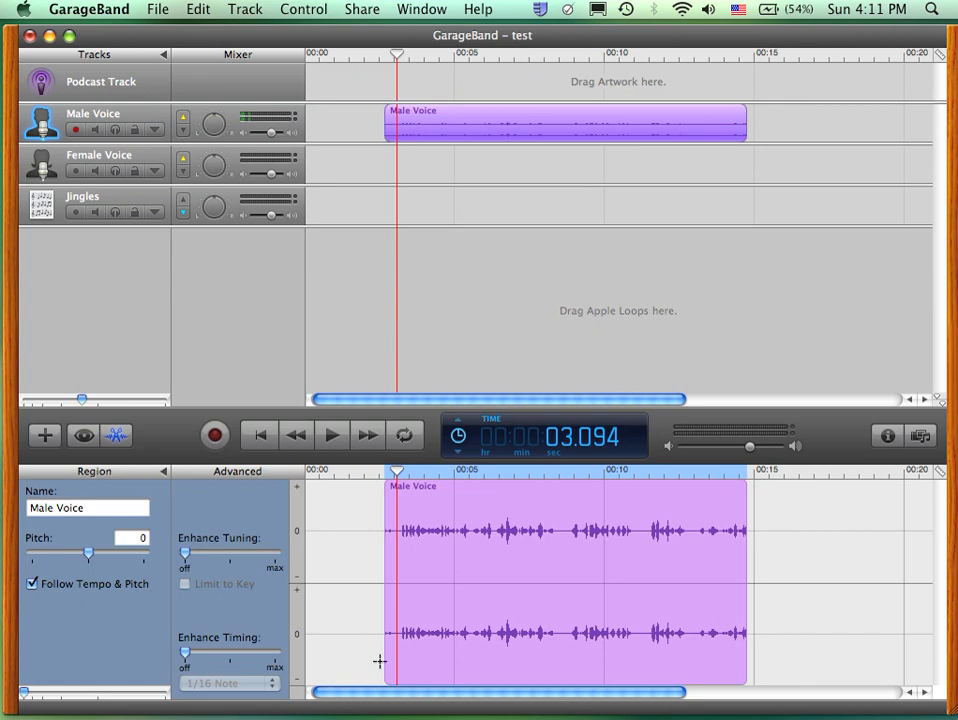
mouse_move(384, 670)
left_mouse_down()
mouse_move(477, 680)
mouse_move(372, 676)
mouse_move(397, 677)
left_mouse_up()
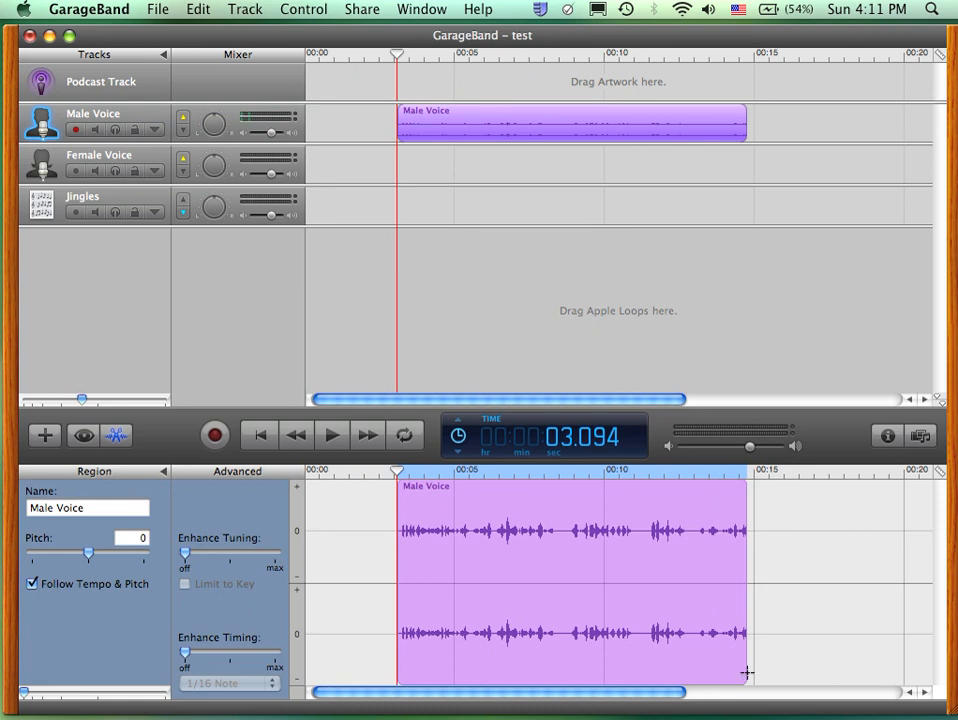
left_click_drag(745, 672, 688, 672)
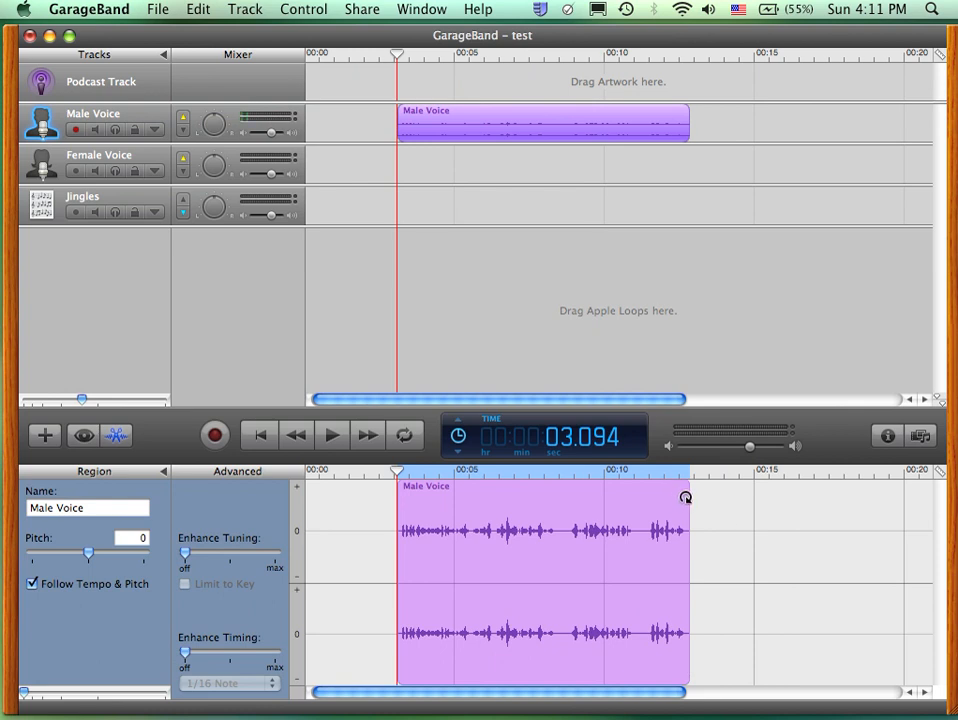
Step: Try looping the Male Voice region, and delete and restore its passage between about 8.5 and 11.1 seconds
left_click_drag(685, 497, 614, 513)
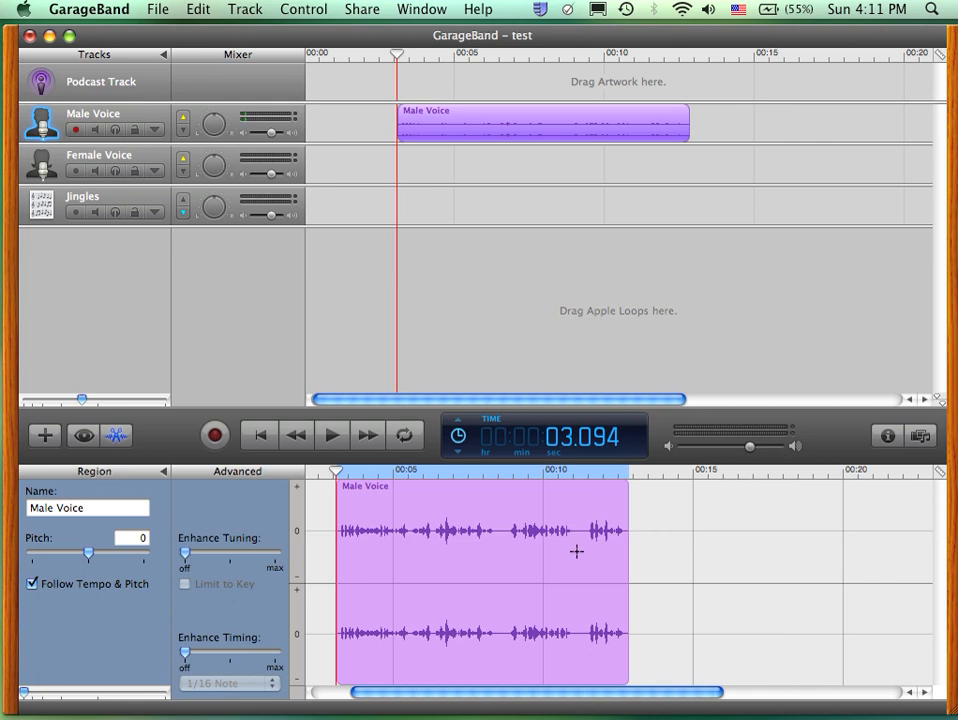
left_click_drag(576, 571, 498, 566)
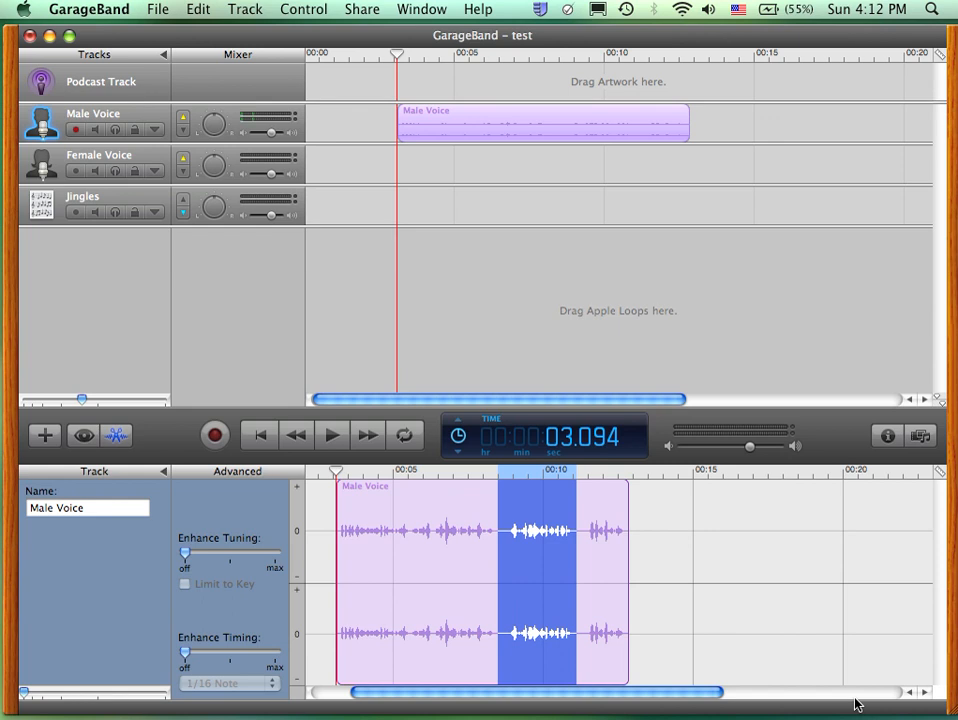
key("Delete")
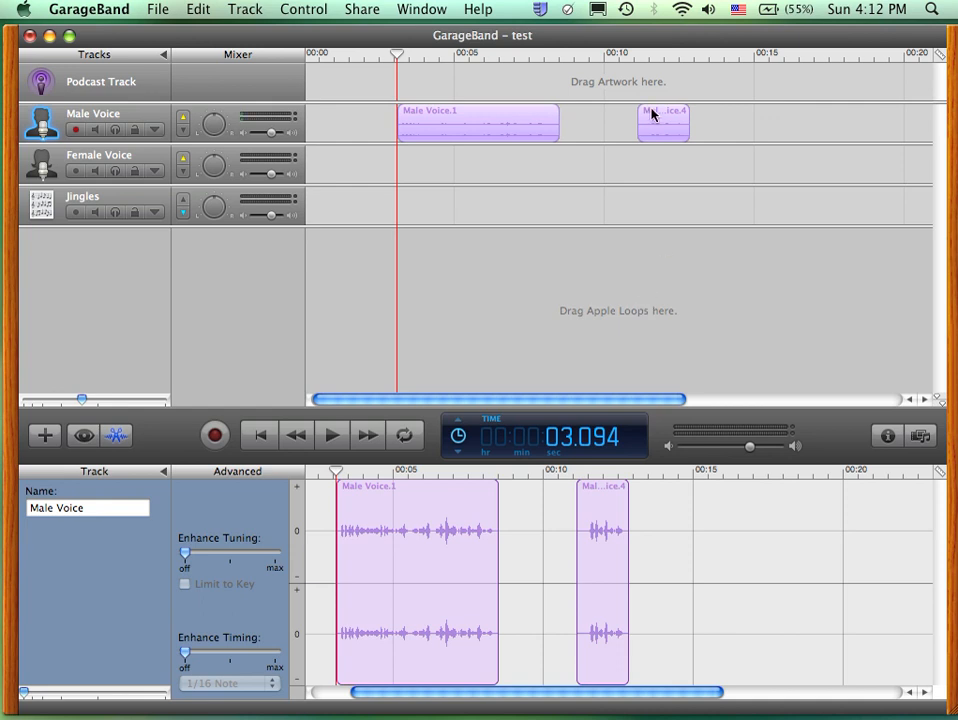
key("super+j")
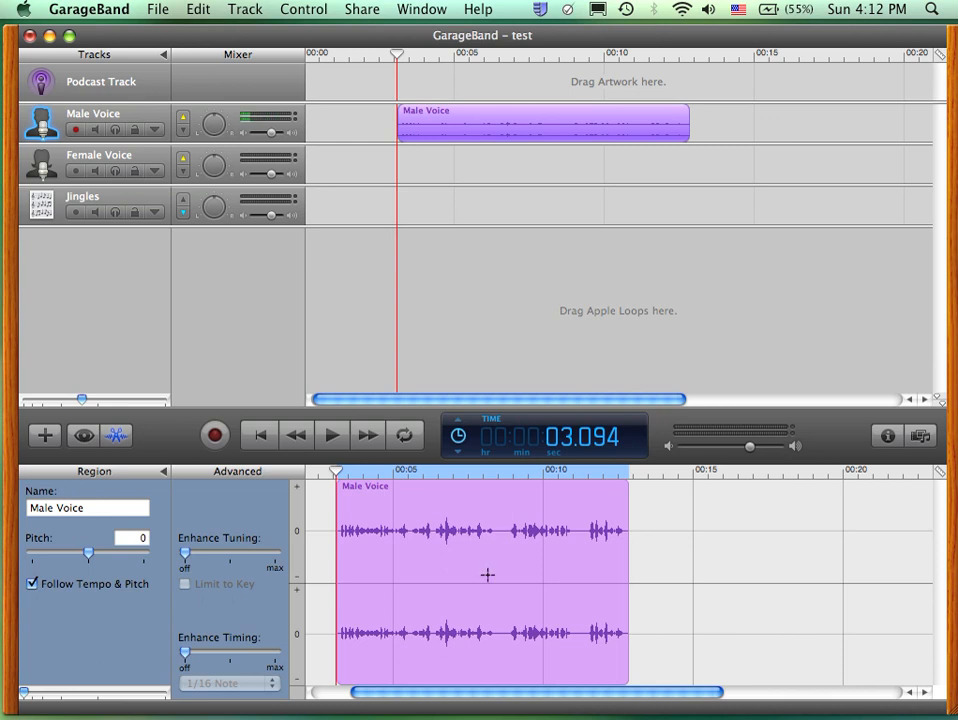
Step: Split the Male Voice region in the pause at about 8.5 seconds
left_click(497, 472)
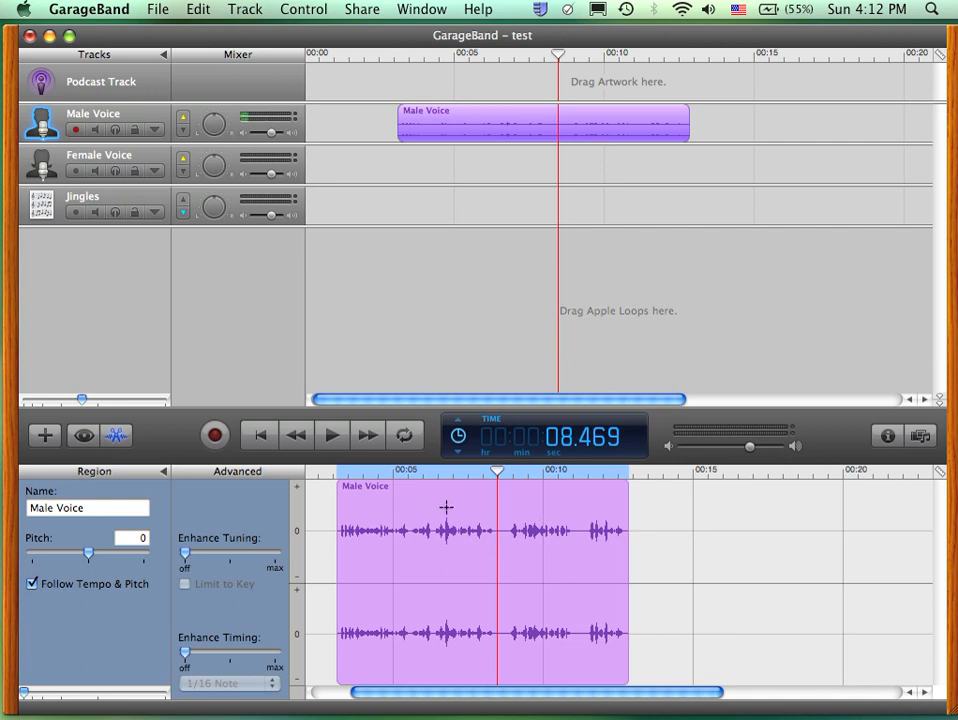
left_click(200, 10)
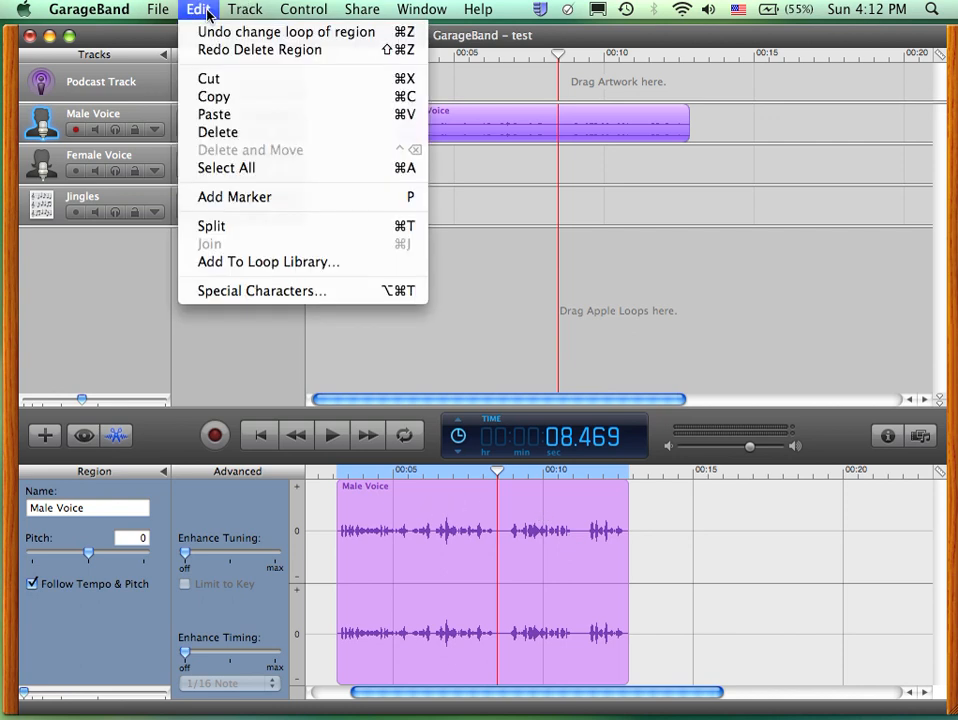
left_click(220, 234)
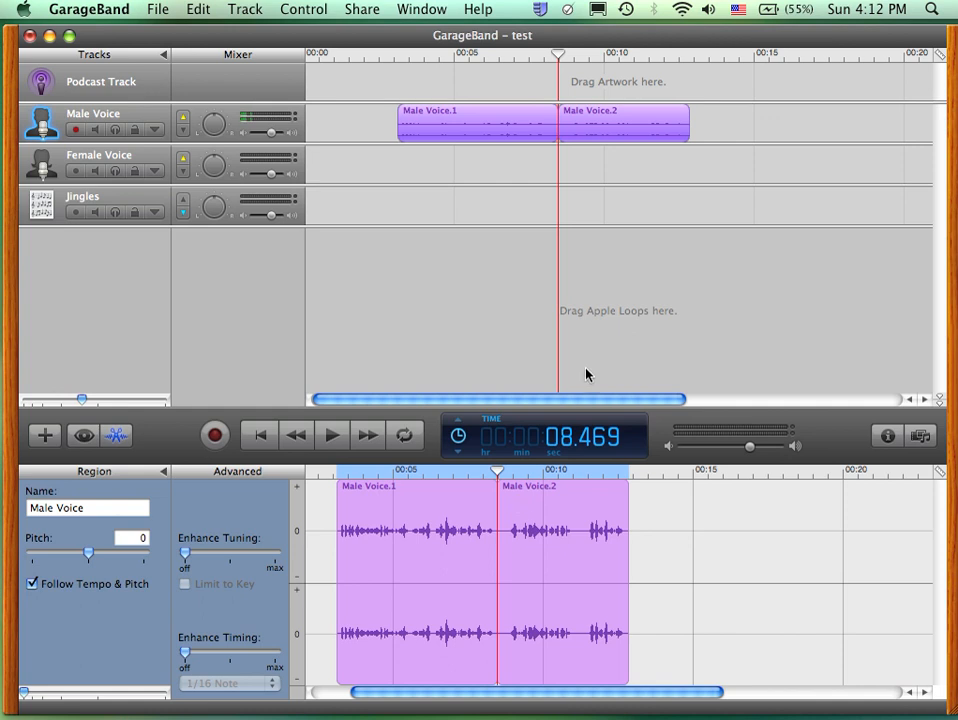
Step: Pull the two split regions apart so the first starts at about 3.5 seconds and the second at about 10.5 seconds
left_click_drag(577, 133, 652, 137)
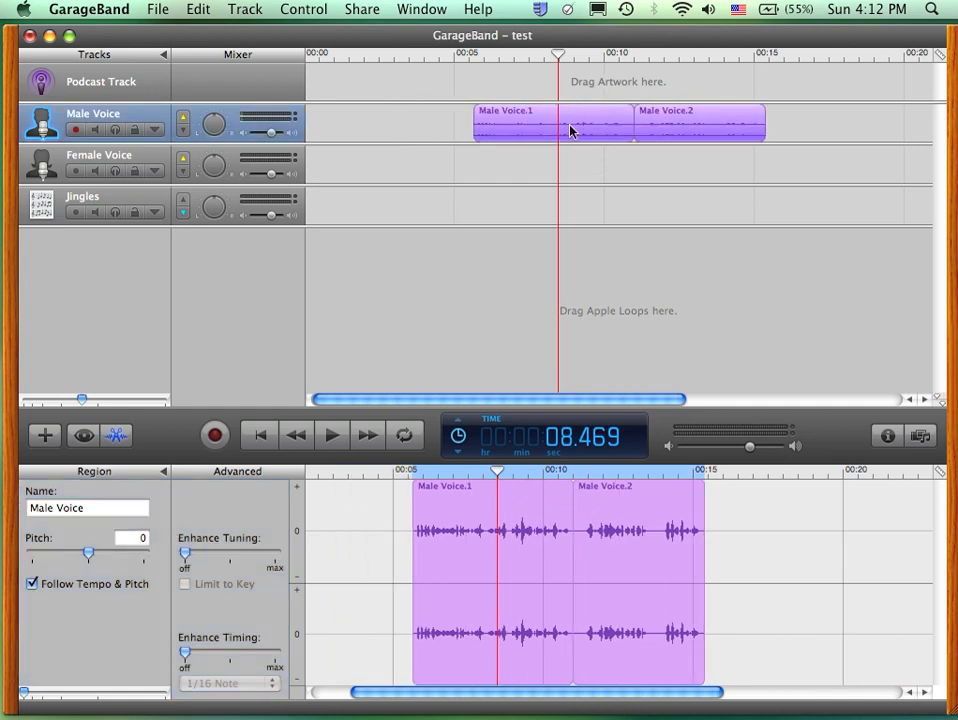
left_click(475, 173)
left_click_drag(507, 128, 441, 133)
mouse_move(682, 130)
left_mouse_down()
mouse_move(727, 130)
mouse_move(667, 128)
left_mouse_up()
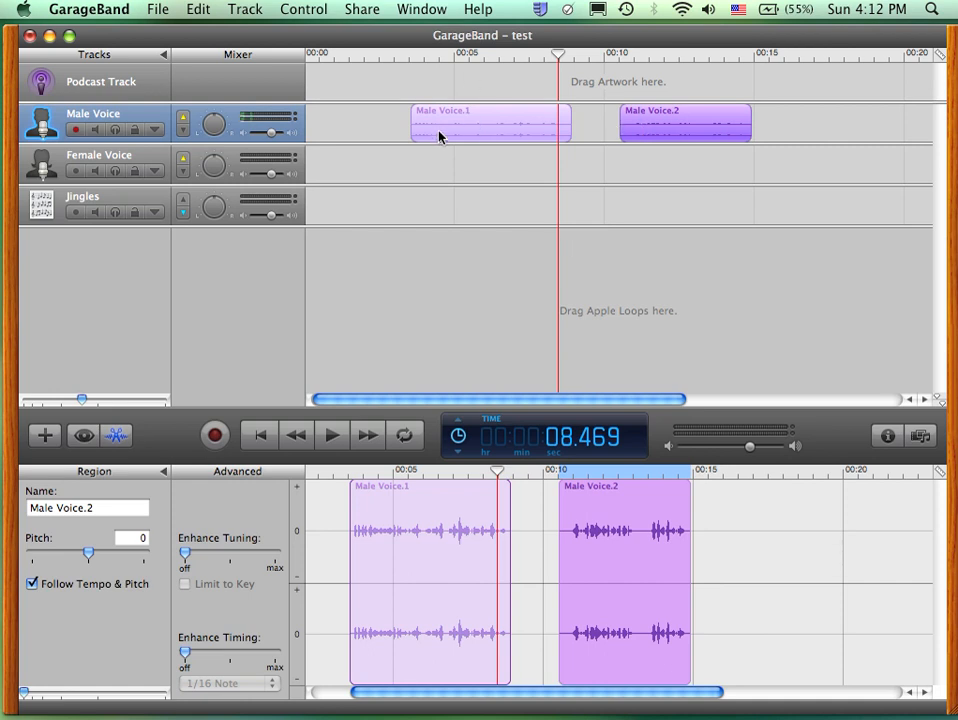
Step: Swap the order of the regions, placing Male Voice.2 at about 2.9 seconds and Male Voice.1 at about 8 seconds
left_click_drag(513, 122, 872, 110)
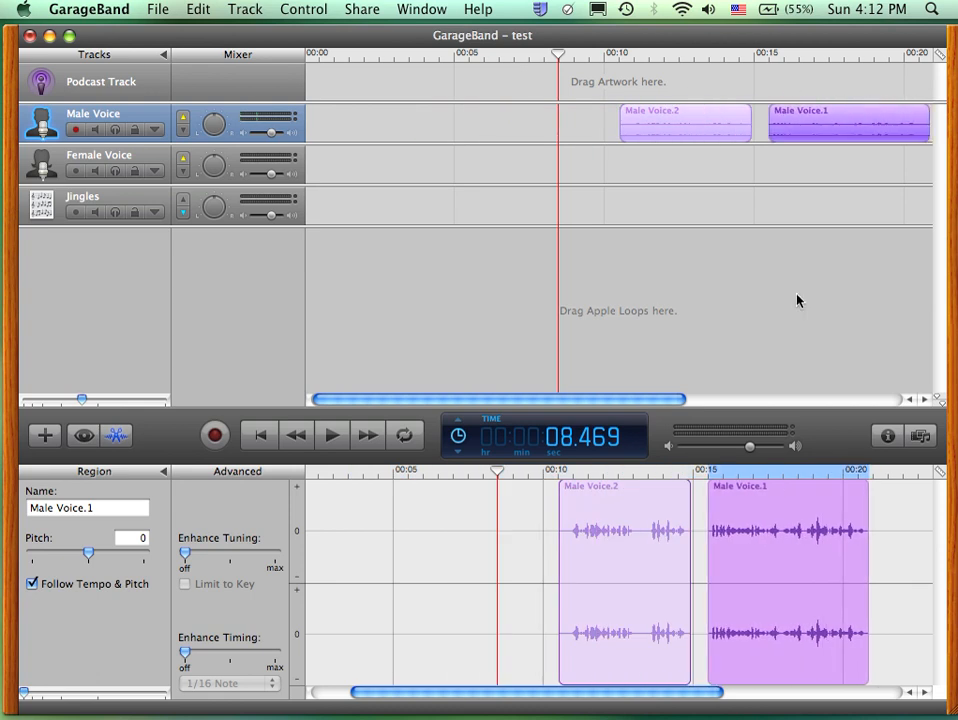
left_click_drag(700, 130, 473, 135)
left_click_drag(811, 128, 603, 130)
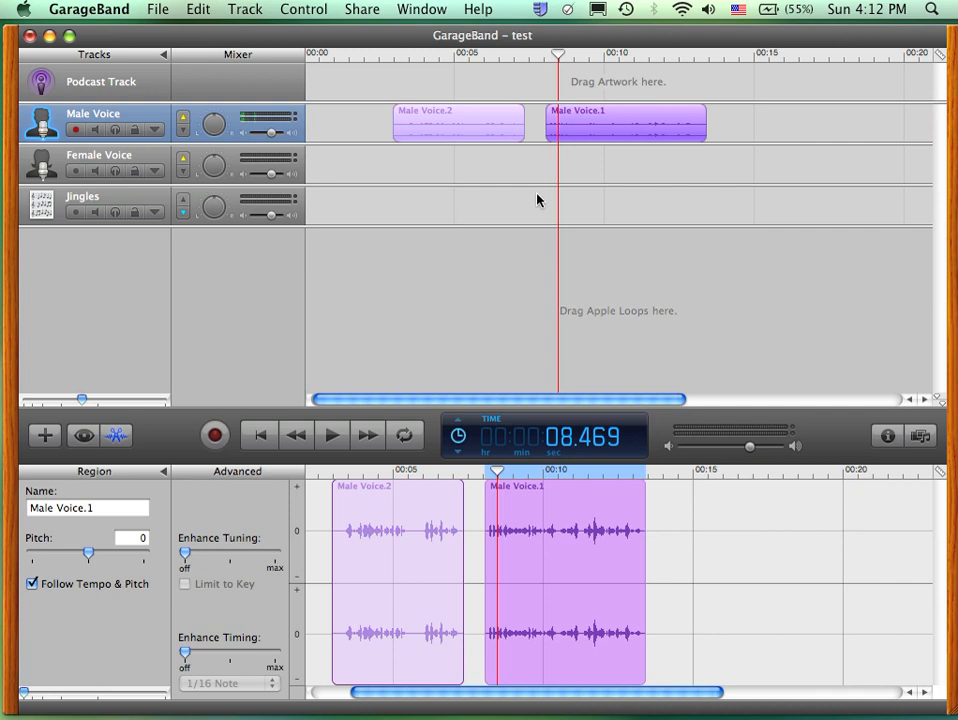
Step: Overlap Male Voice.1 onto Male Voice.2 to cut off its end at about 5.4 seconds, and move Male Voice.1 to about 9.1 seconds
left_click_drag(639, 127, 563, 127)
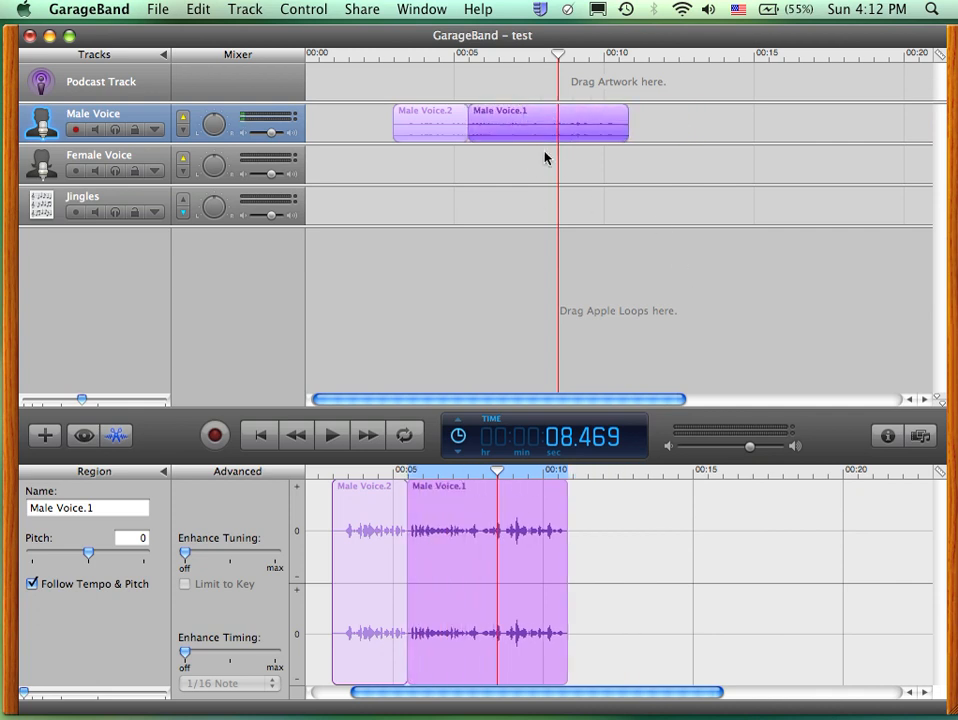
left_click_drag(493, 126, 607, 132)
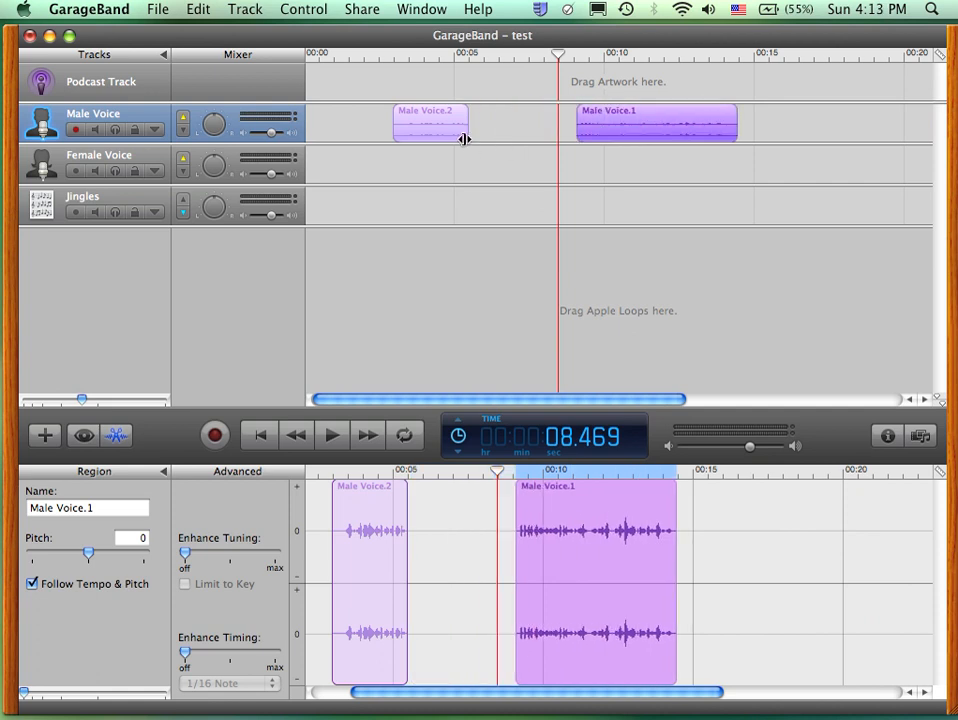